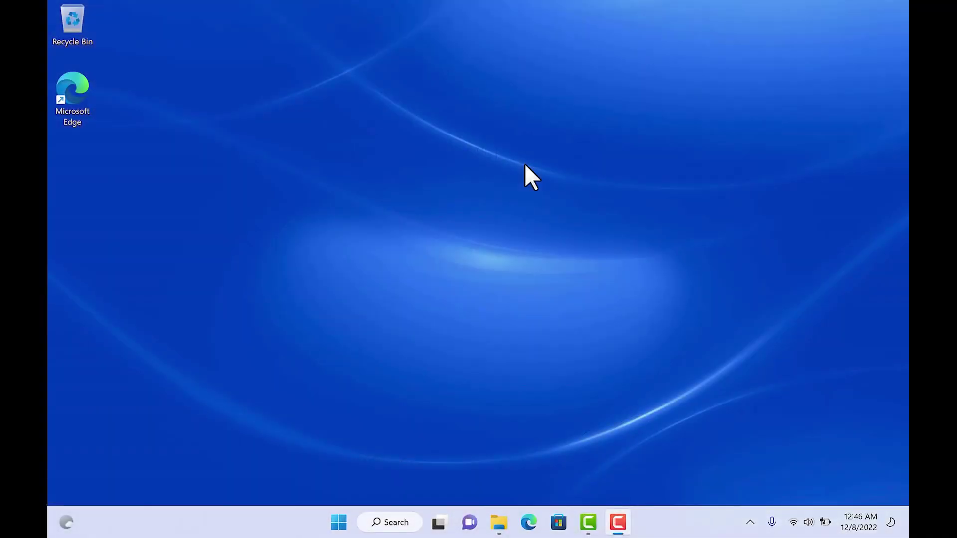
# Search 'Blue' to open Bluetooth and other devices settings, then pair the Dell mouse
pyautogui.click(391, 523)
pyautogui.write('Blue')
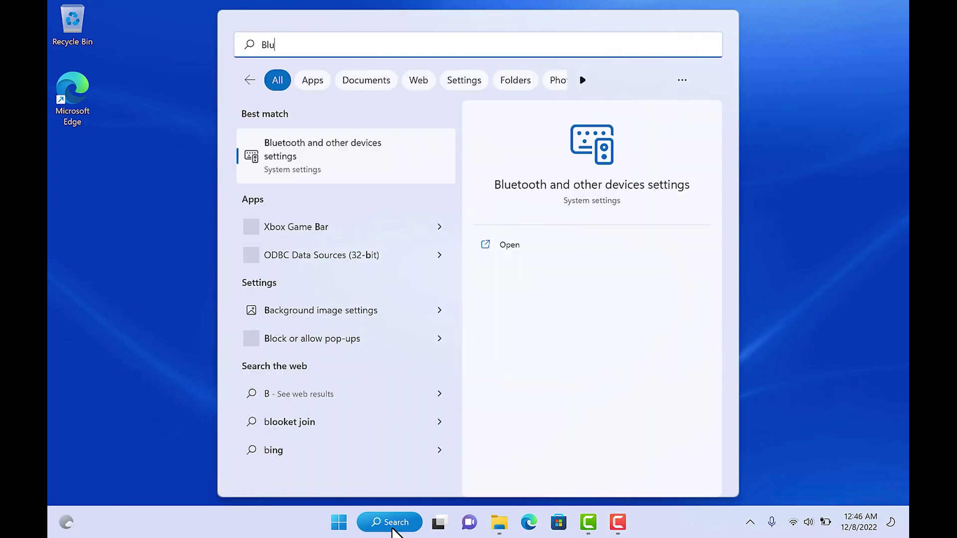
pyautogui.press('Return')
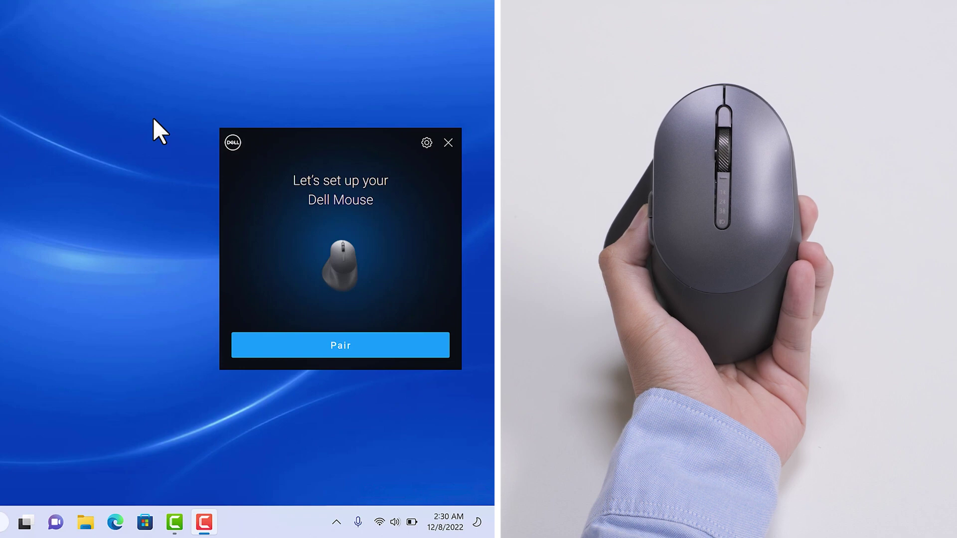
pyautogui.click(293, 339)
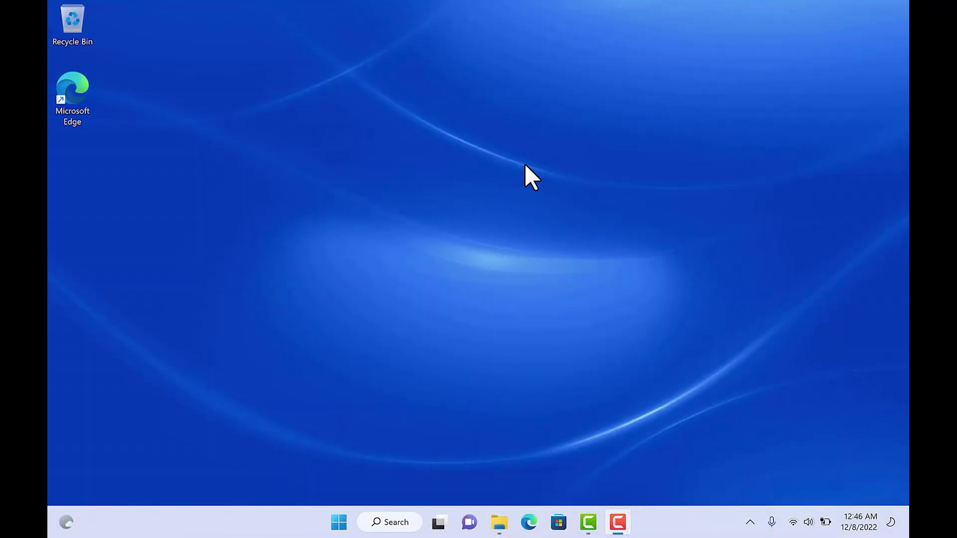
# Search for Bluetooth settings and accept the 'New Dell MS900 found' connection prompt
pyautogui.click(390, 522)
pyautogui.write('Blue')
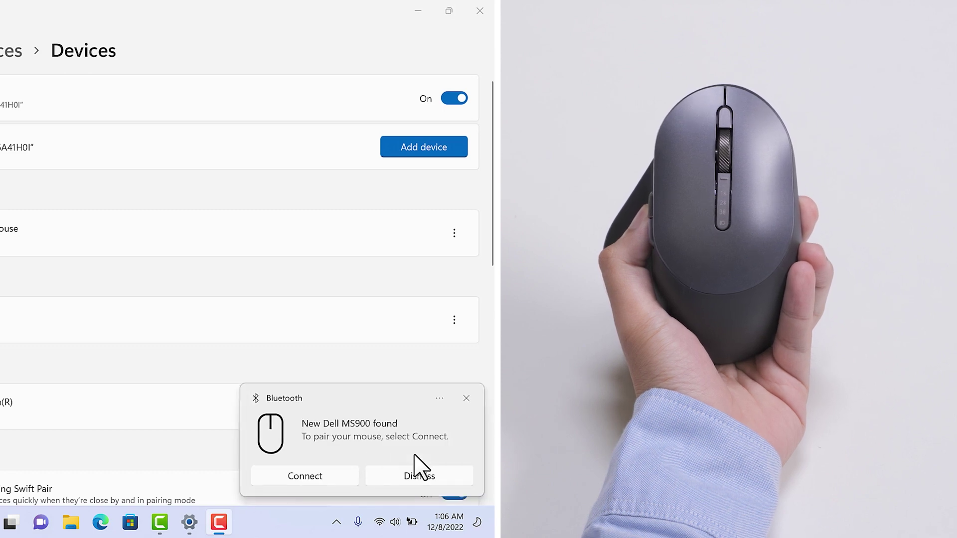
pyautogui.click(307, 476)
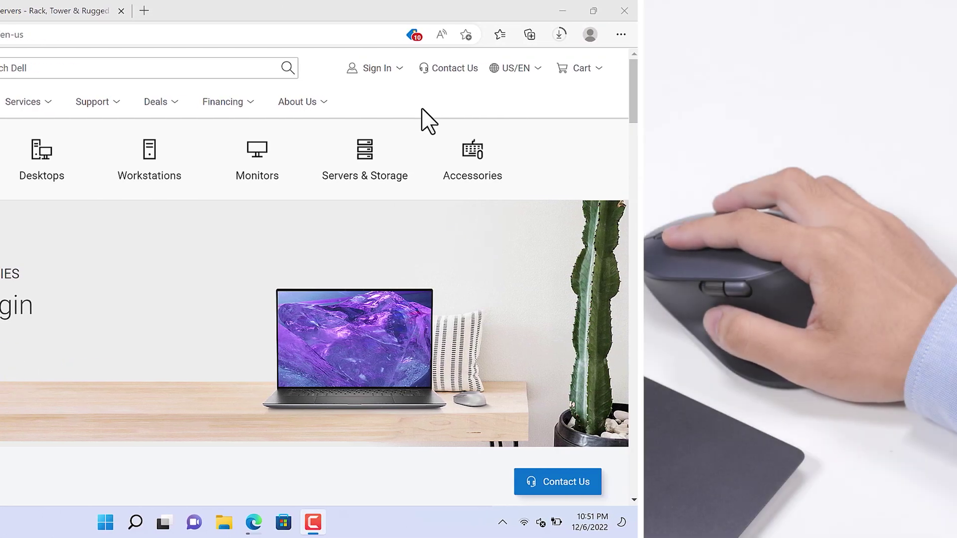
pyautogui.scroll(-3, 428, 120)
pyautogui.scroll(-3, 418, 120)
pyautogui.scroll(3, 375, 150)
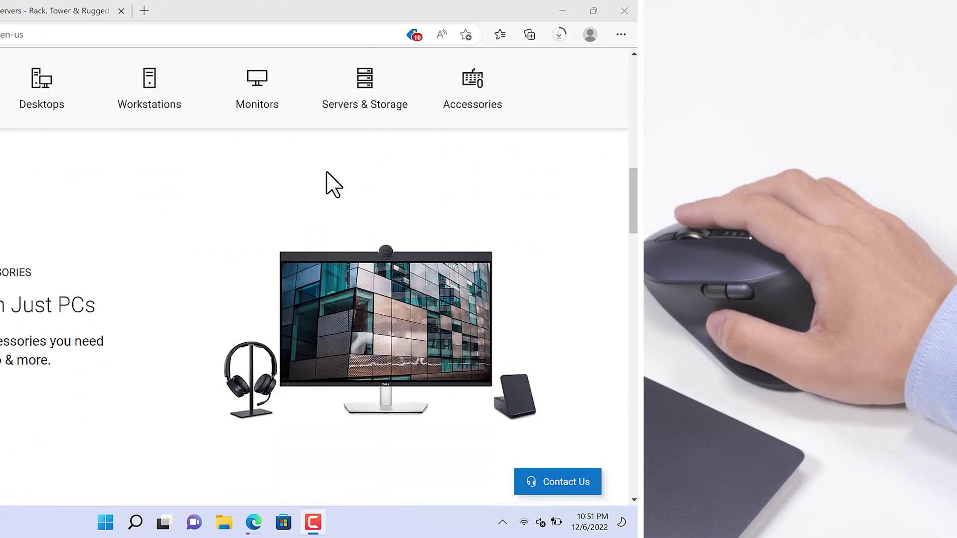
pyautogui.scroll(-5, 333, 185)
pyautogui.scroll(-5, 127, 344)
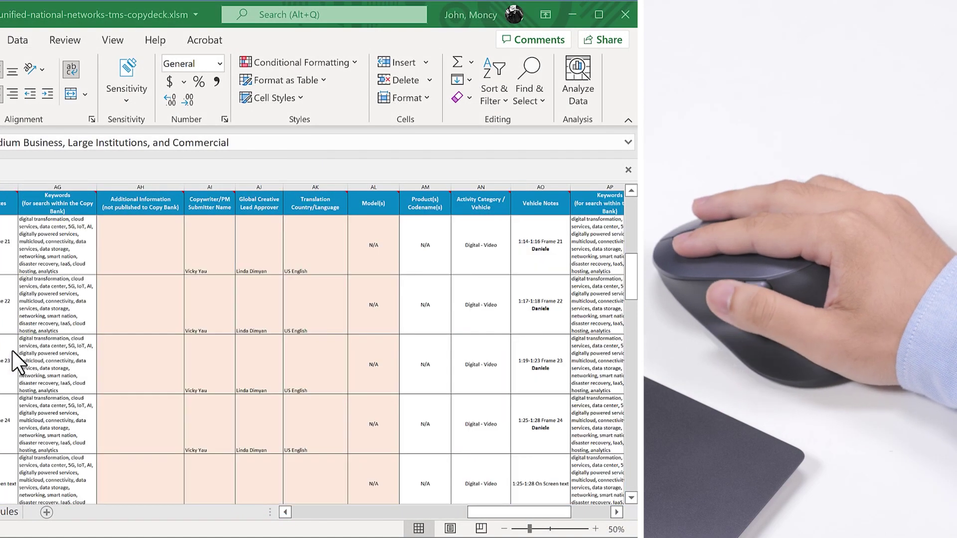
pyautogui.hscroll(-3, 13, 358)
pyautogui.hscroll(-3, 13, 359)
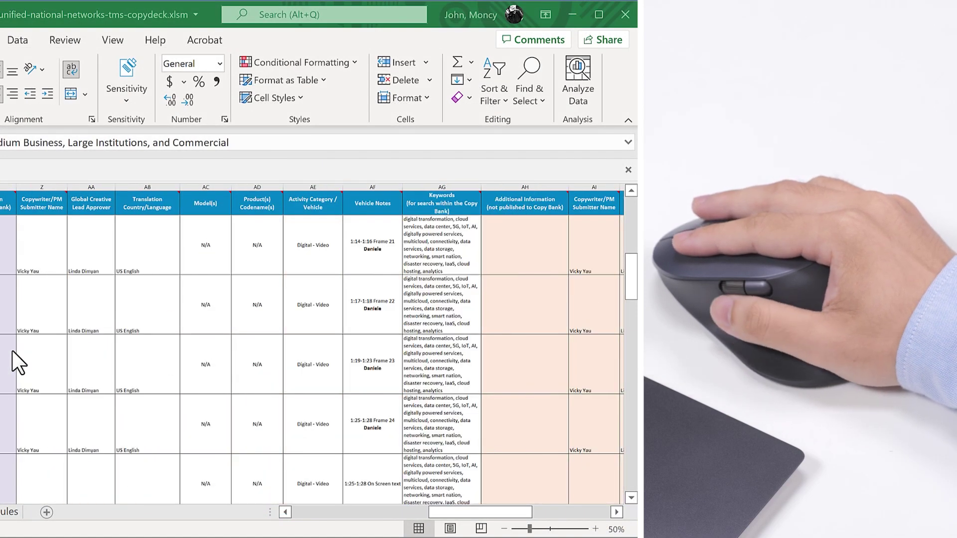
pyautogui.hscroll(-3, 16, 361)
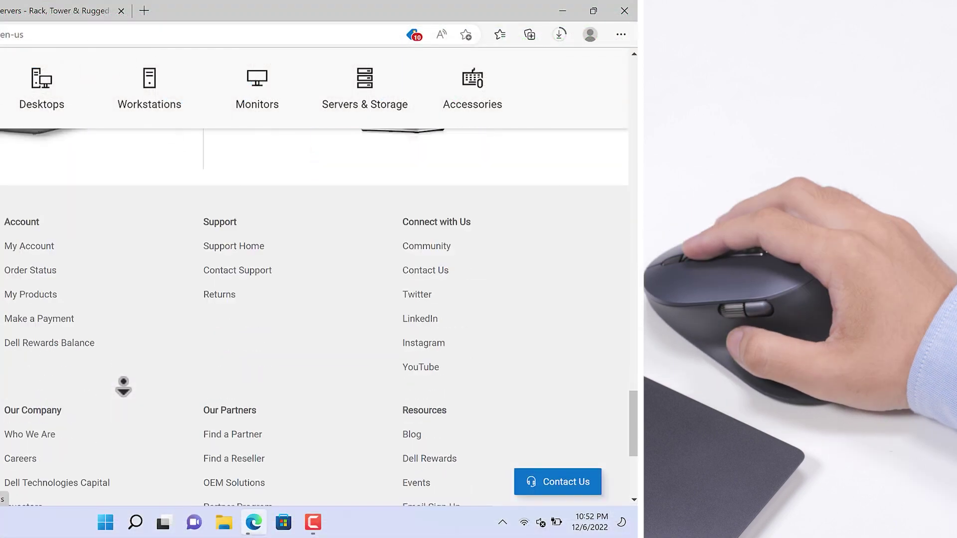
pyautogui.scroll(-5, 124, 387)
pyautogui.scroll(3, 128, 224)
pyautogui.scroll(3, 129, 164)
pyautogui.scroll(3, 132, 136)
pyautogui.scroll(5, 132, 131)
pyautogui.scroll(5, 131, 123)
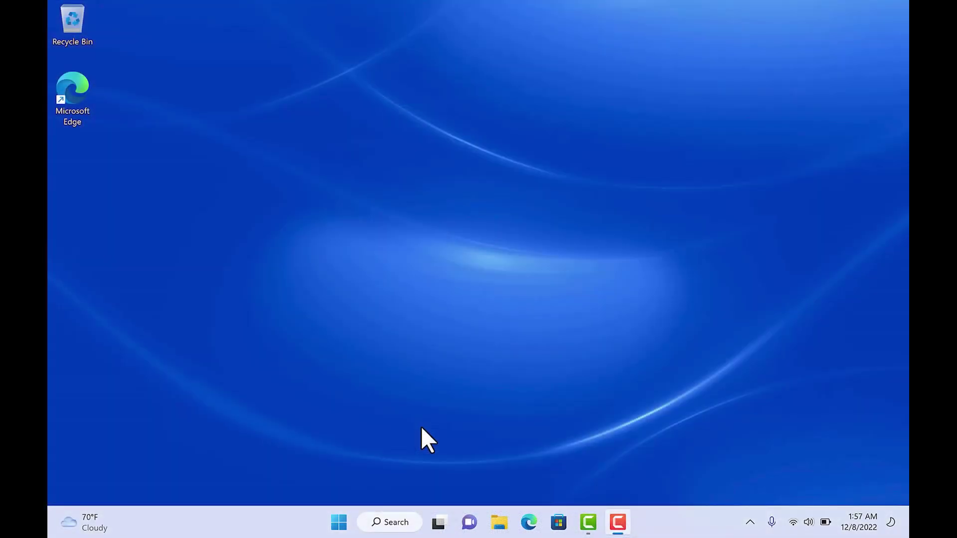
pyautogui.write('Dell')
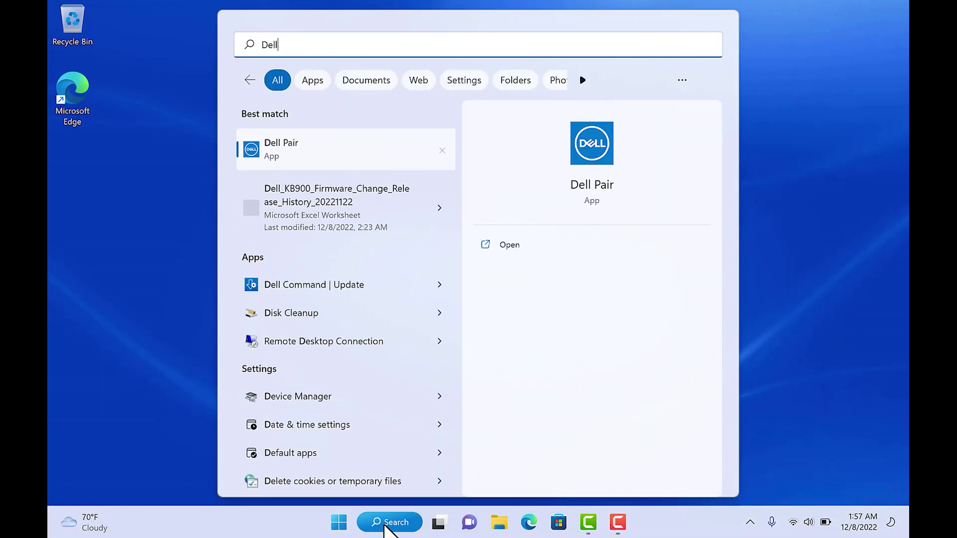
# Launch the best-matching Dell app, Dell Peripheral Manager, from the search results
pyautogui.press('Return')
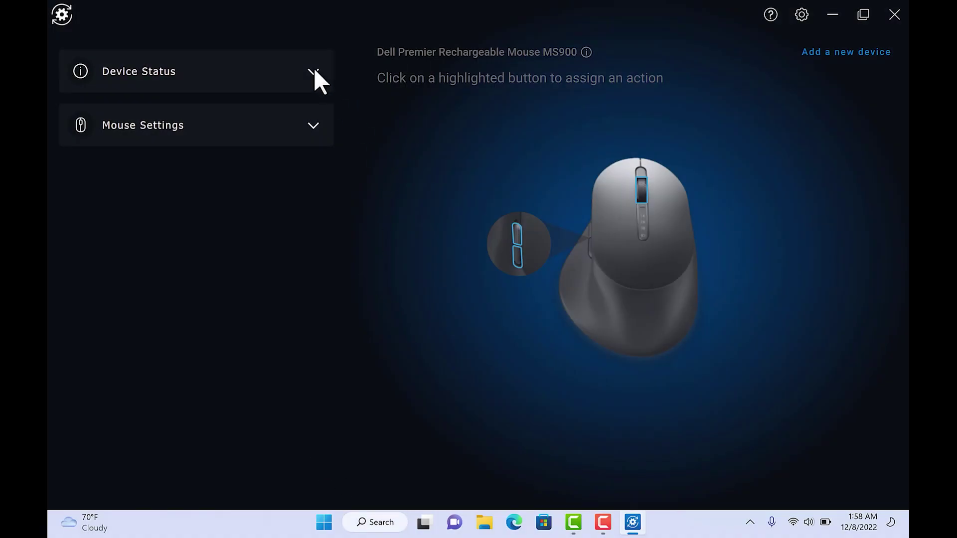
# Expand Mouse Settings, check the primary button choices, and set DPI to 1400
pyautogui.click(314, 71)
pyautogui.click(313, 71)
pyautogui.click(314, 125)
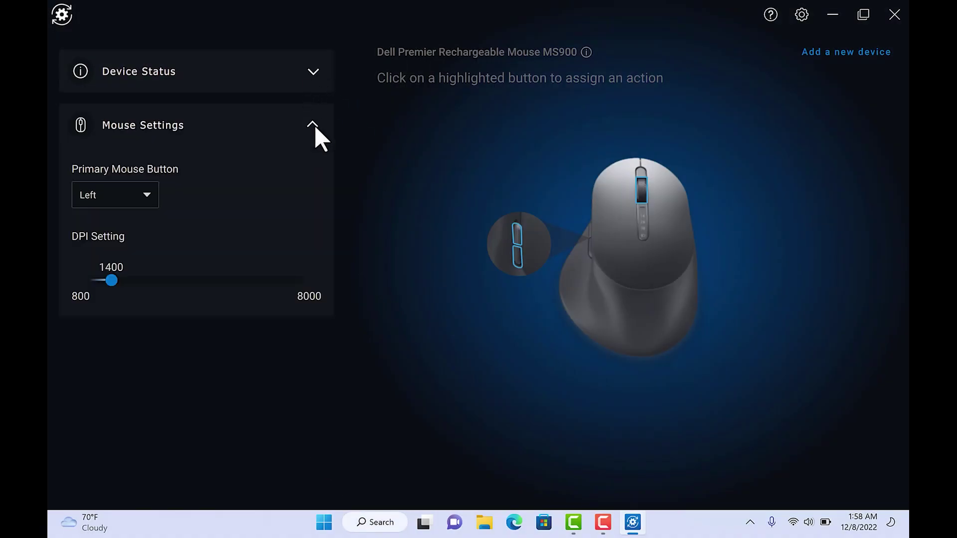
pyautogui.click(147, 196)
pyautogui.moveTo(192, 289); pyautogui.dragTo(112, 285)
# Browse the suggested and productivity actions assignable to the back side button
pyautogui.click(521, 260)
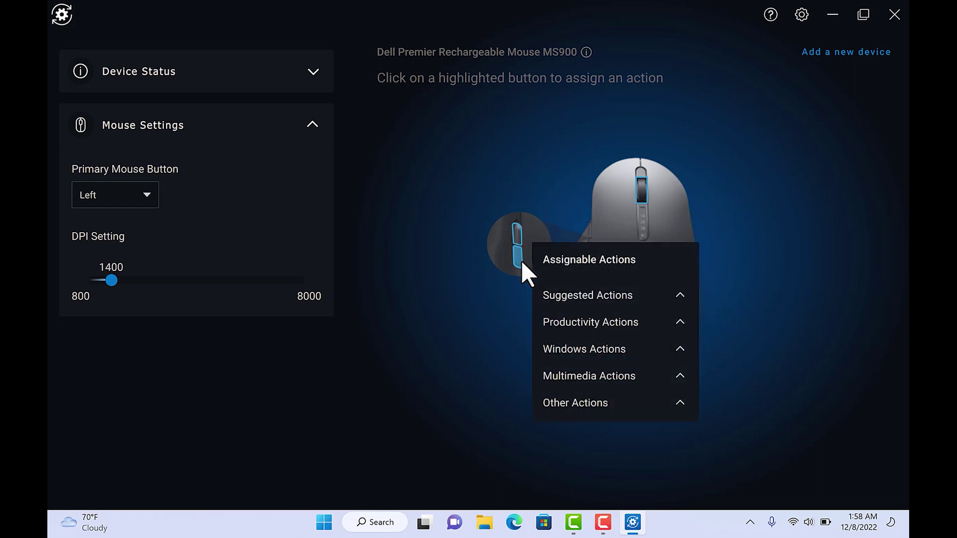
pyautogui.click(681, 292)
pyautogui.click(679, 319)
pyautogui.click(679, 318)
pyautogui.click(752, 269)
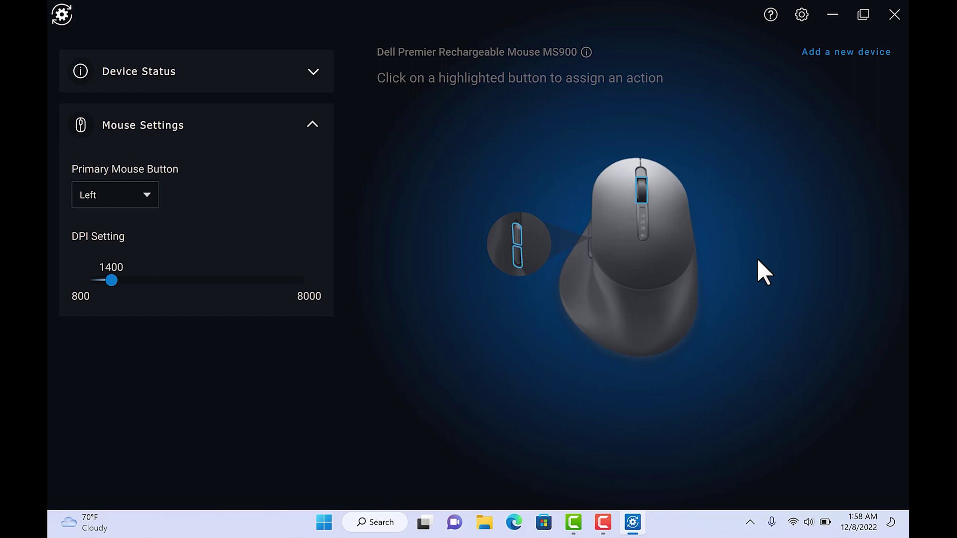